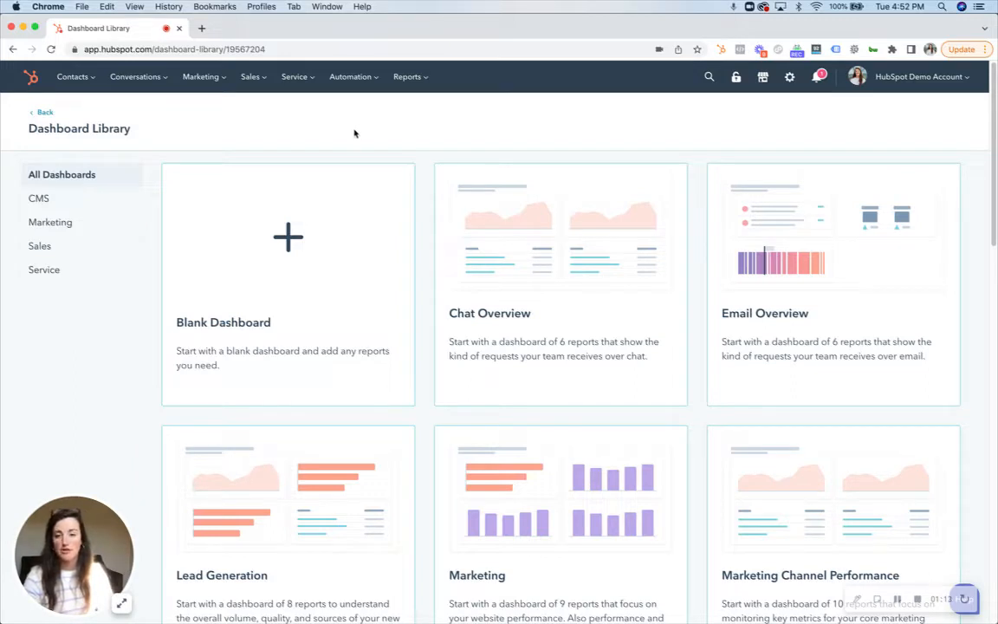
Step: Start a new contact-based static list named "Static Test Email Opens" in the contact lists area
mouse_move(75, 78)
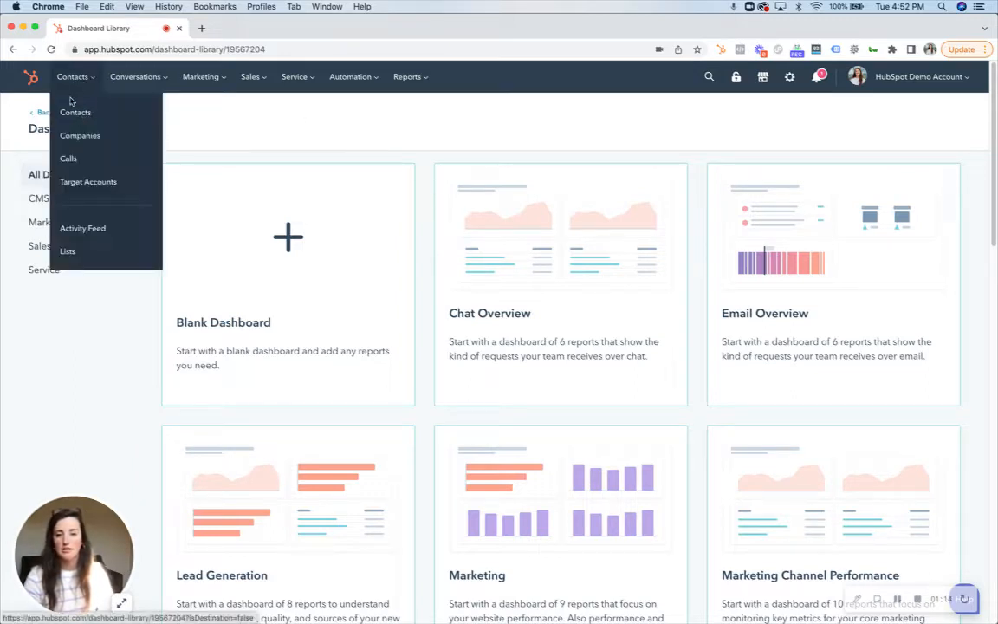
left_click(83, 253)
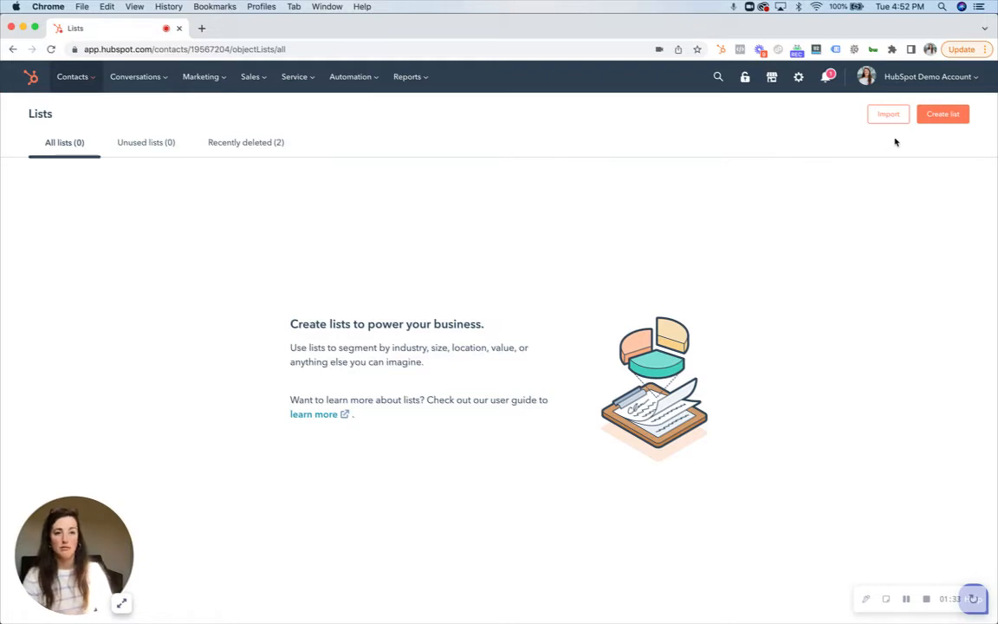
left_click(938, 118)
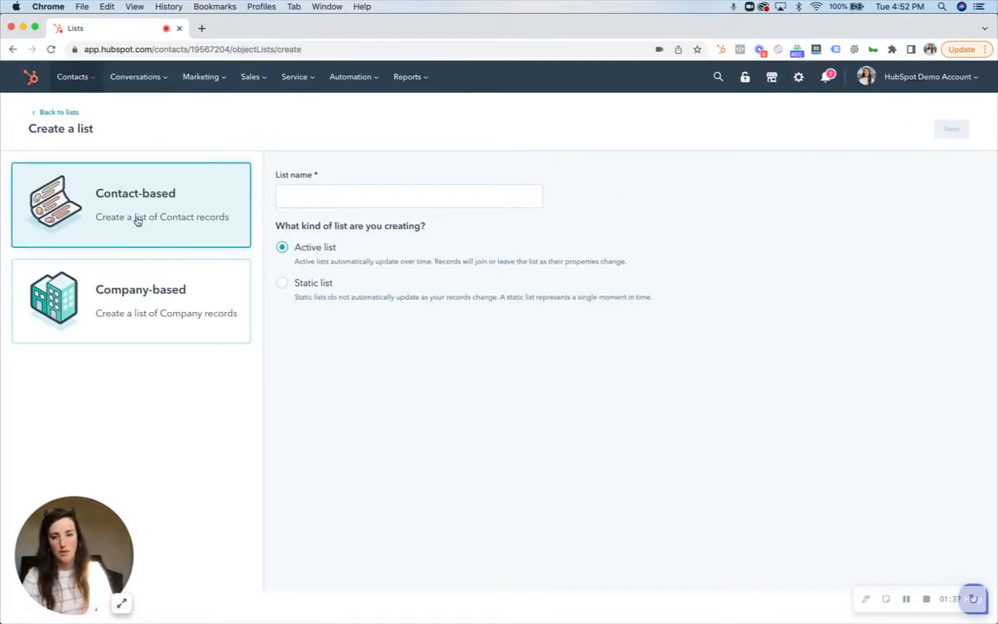
left_click(475, 194)
type("Sta")
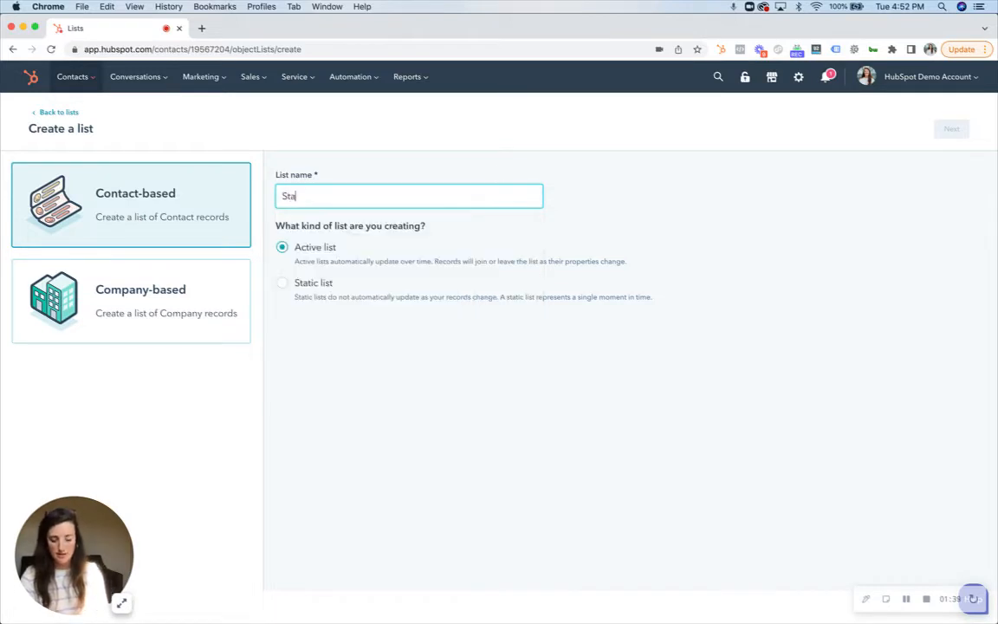
type("tic Test")
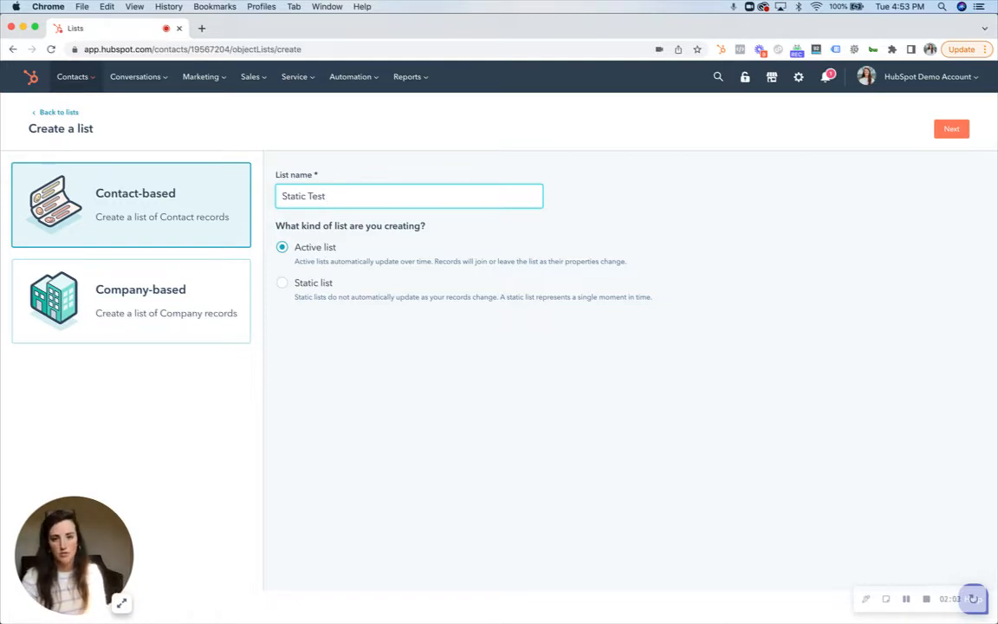
type("Em")
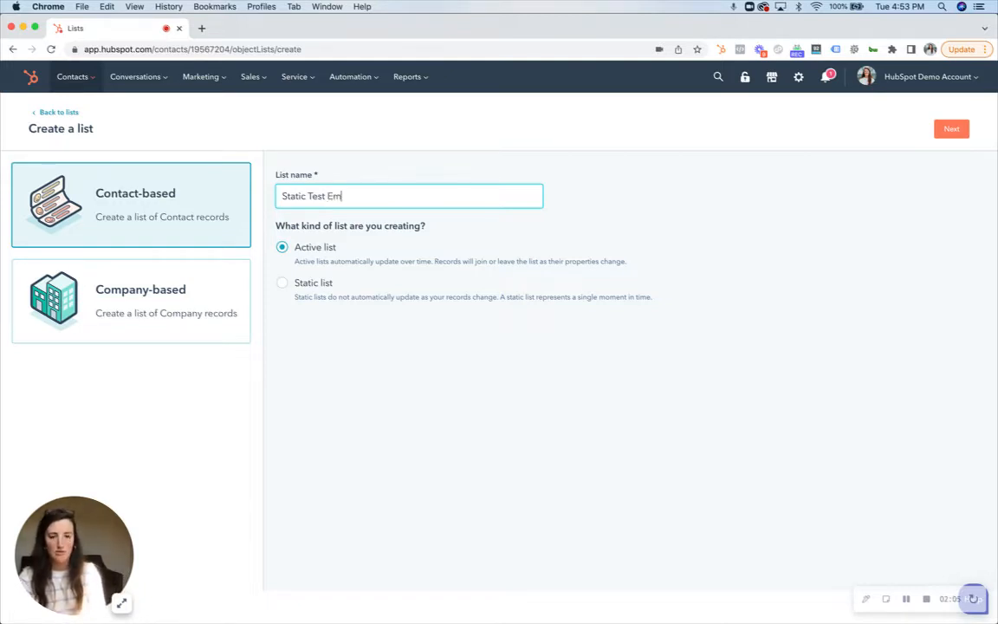
type("ail Opens")
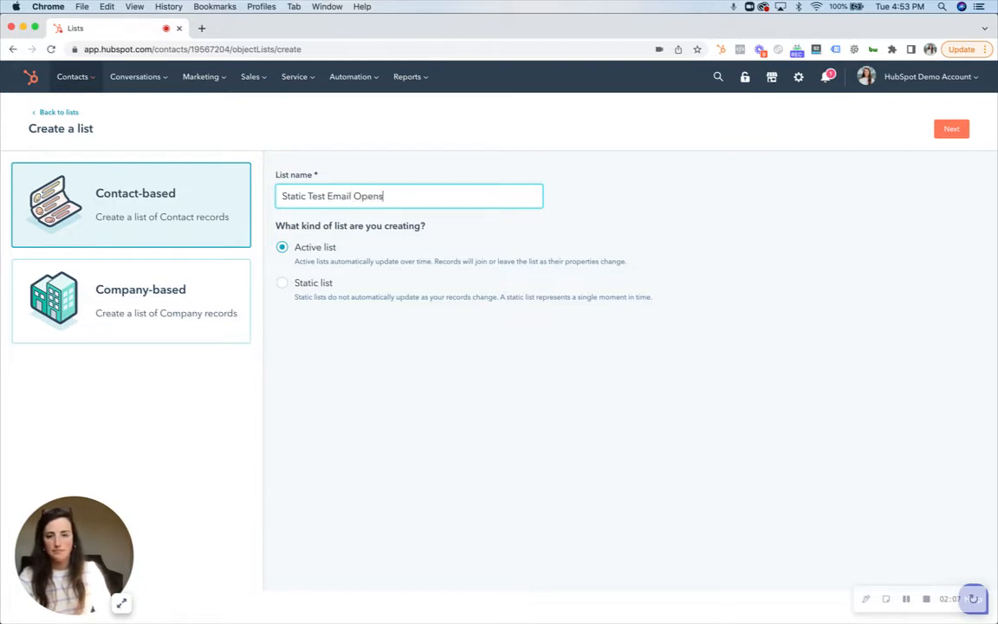
left_click(312, 284)
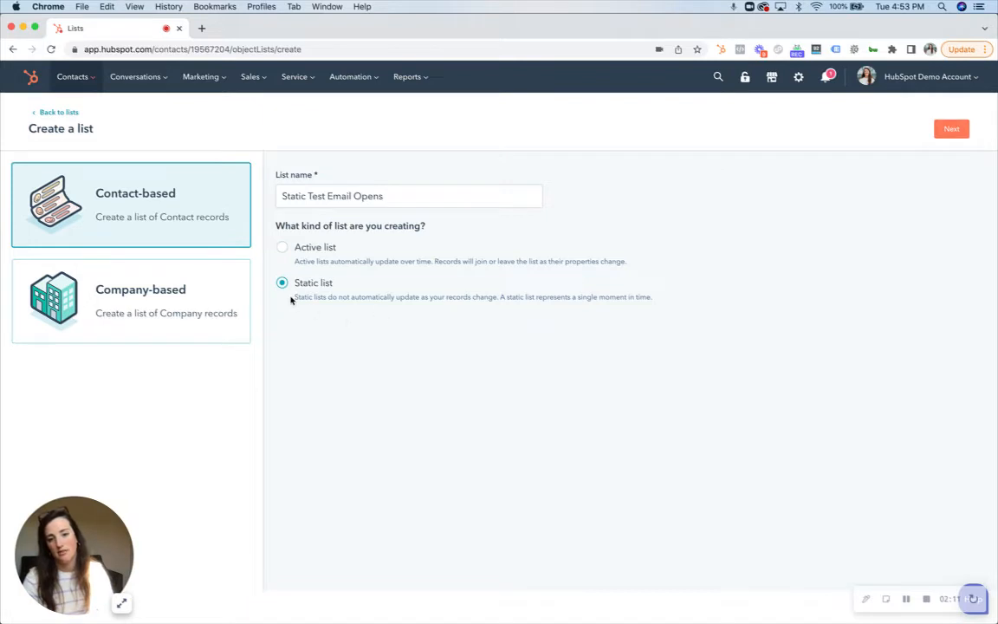
left_click(949, 129)
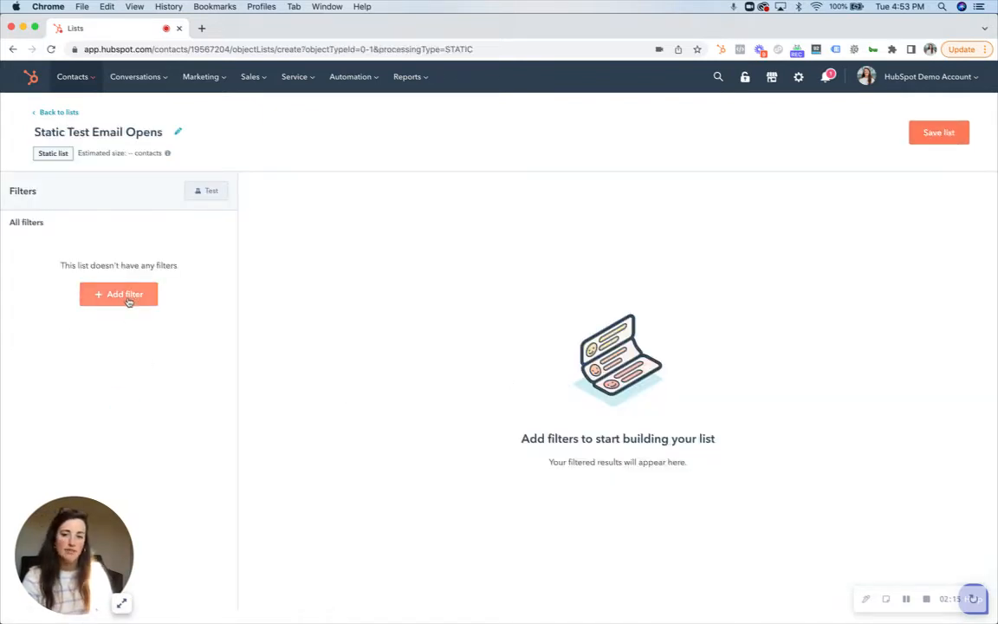
Step: Add a filter on the contact property "Marketing emails opened" to the static list's first filter group
left_click(125, 295)
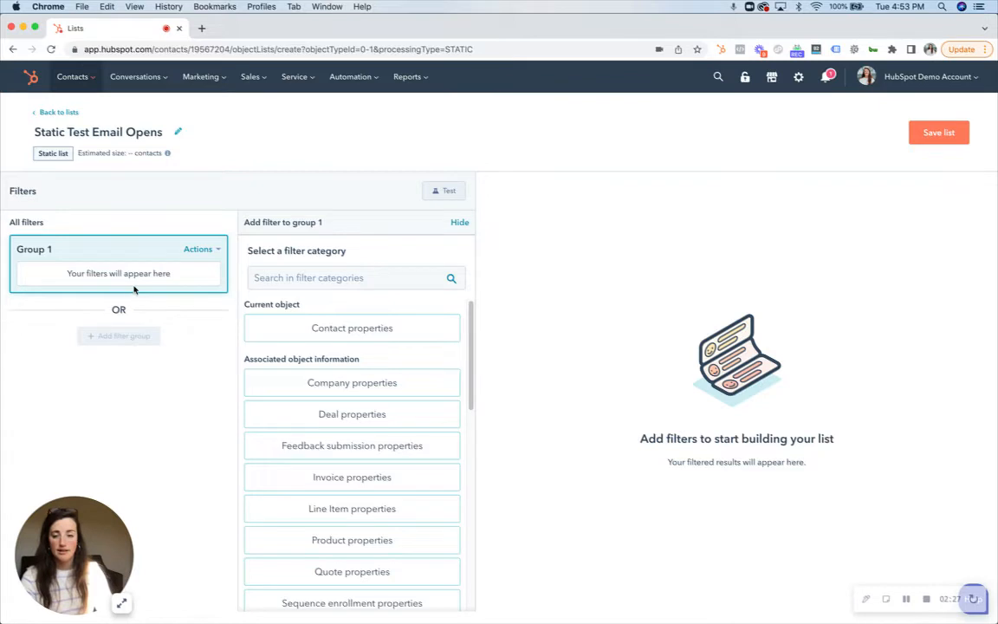
left_click(350, 328)
left_click(350, 324)
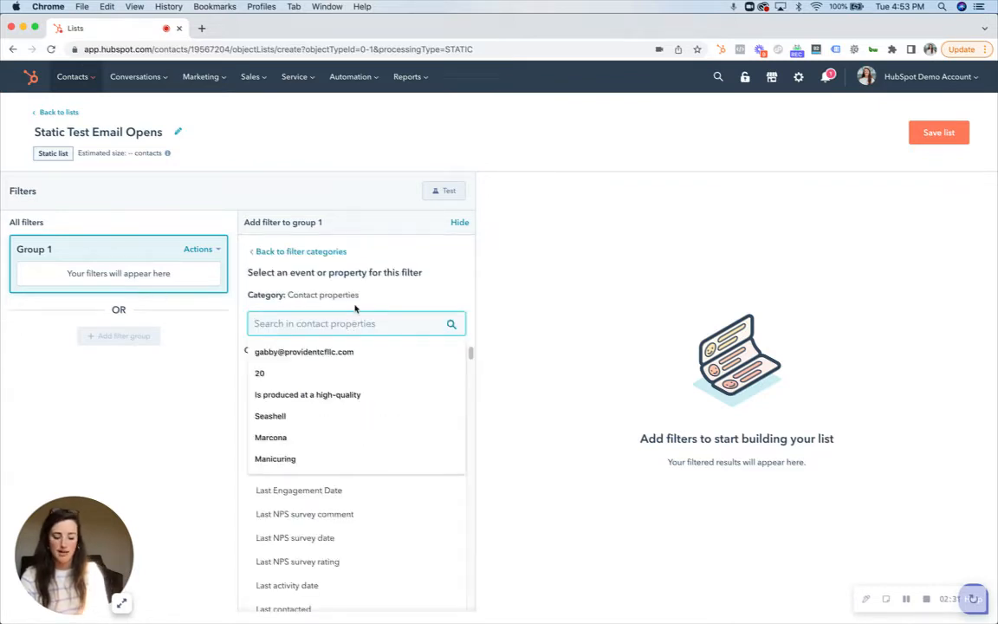
type("open")
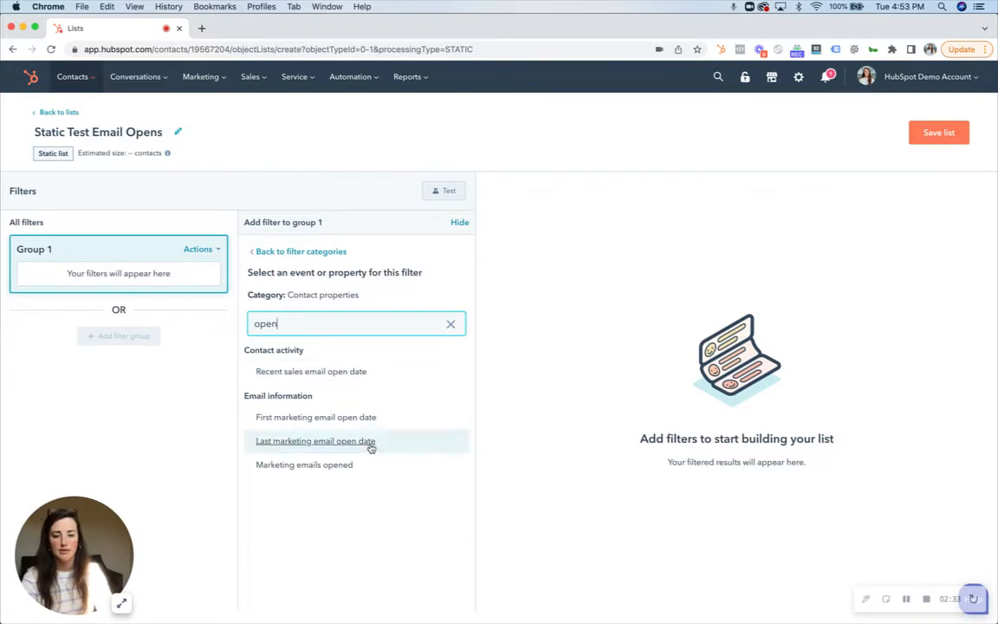
left_click(326, 466)
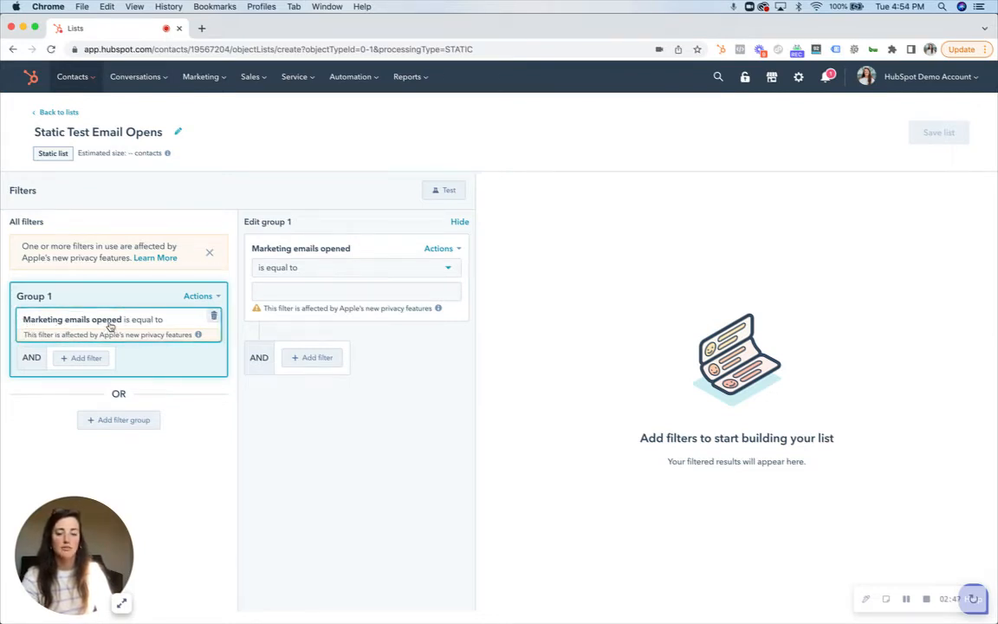
Step: Set the static list's "Marketing emails opened" condition to "is known" and save the list, returning to the lists overview
left_click(294, 270)
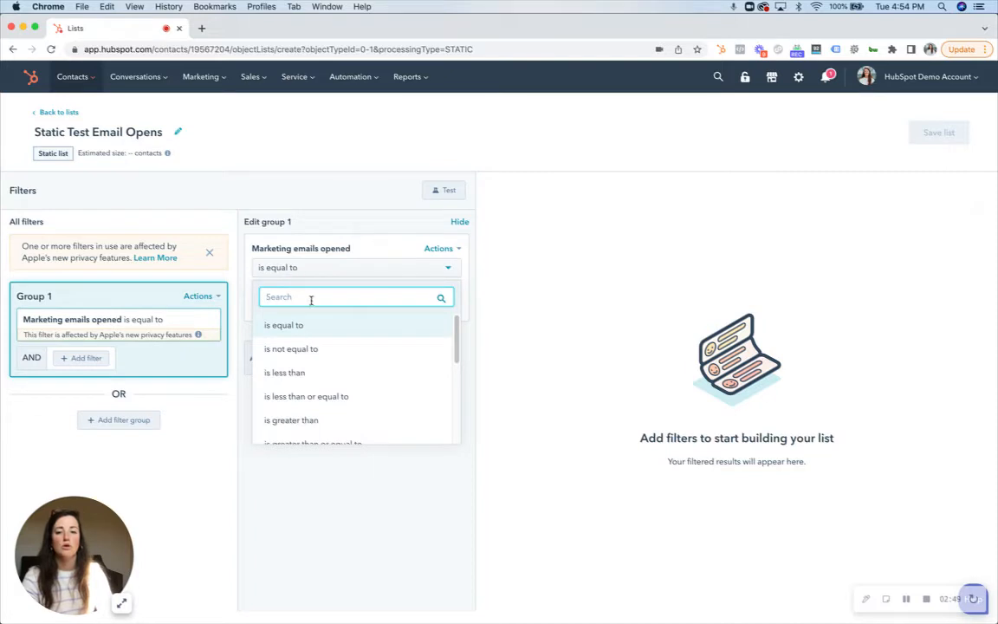
scroll(368, 380, "down", 3)
left_click(320, 364)
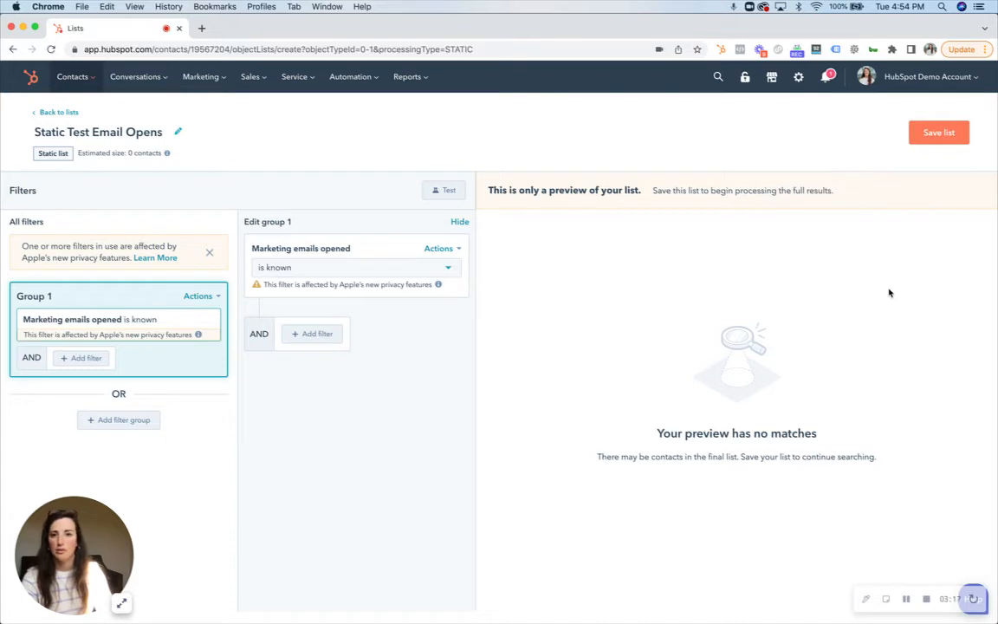
left_click(937, 134)
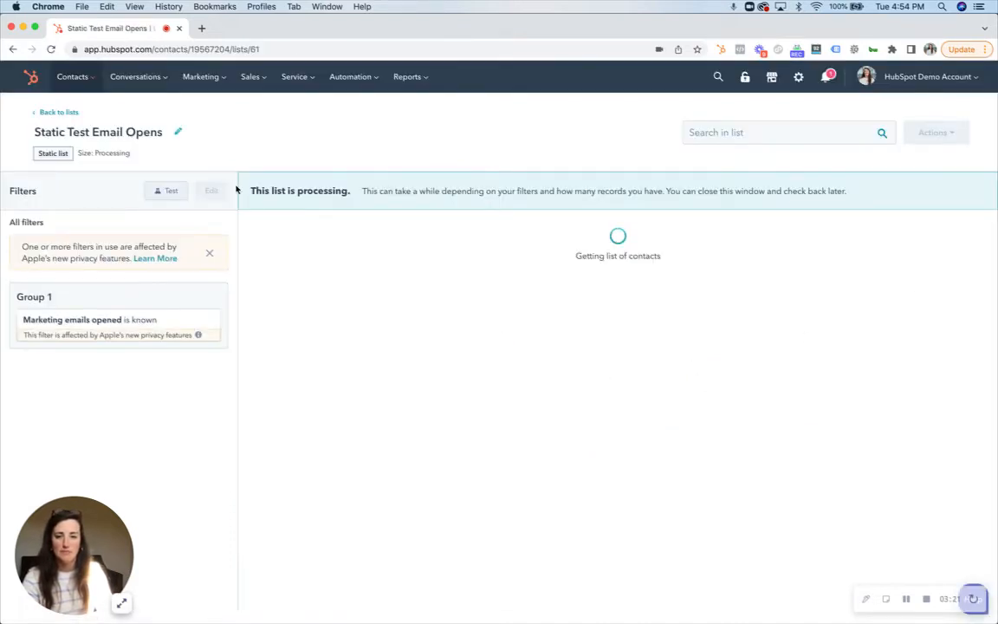
left_click(51, 113)
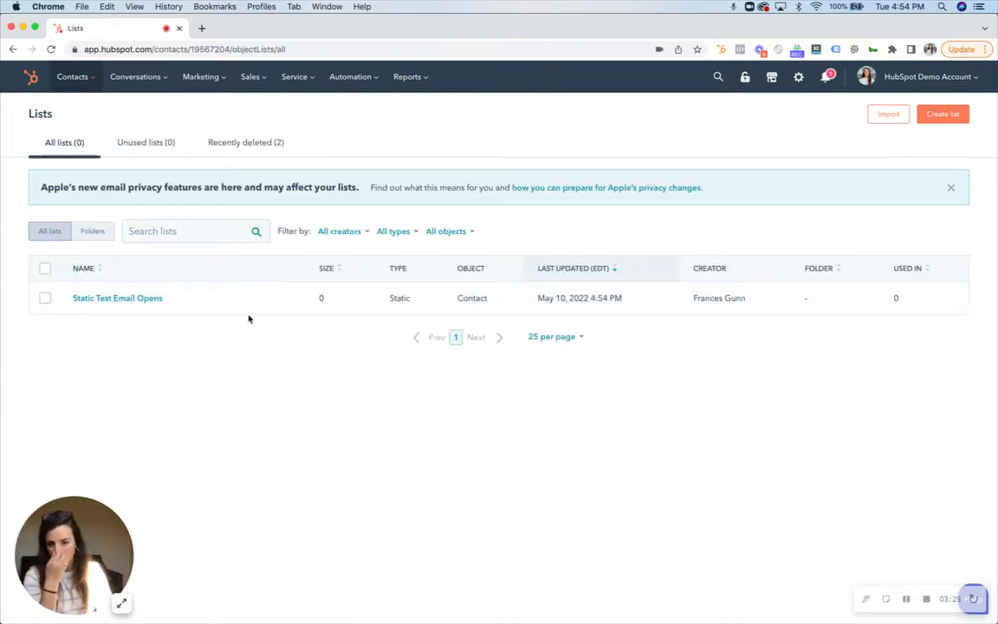
left_click_drag(391, 299, 504, 303)
left_click(382, 423)
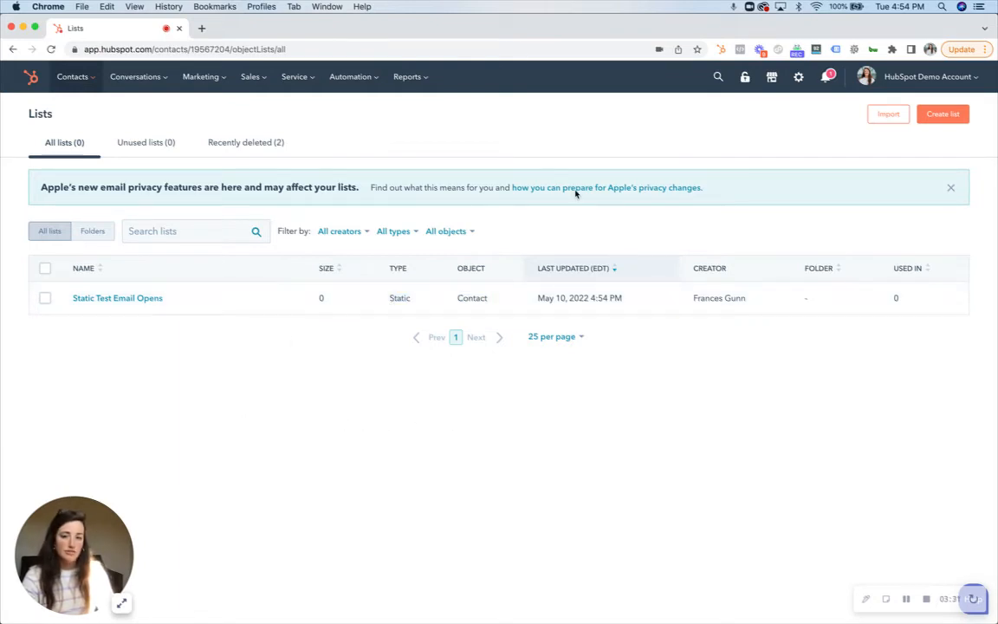
Step: Start a new contact-based active list named "Test Active Email Opens"
left_click(941, 117)
left_click(320, 196)
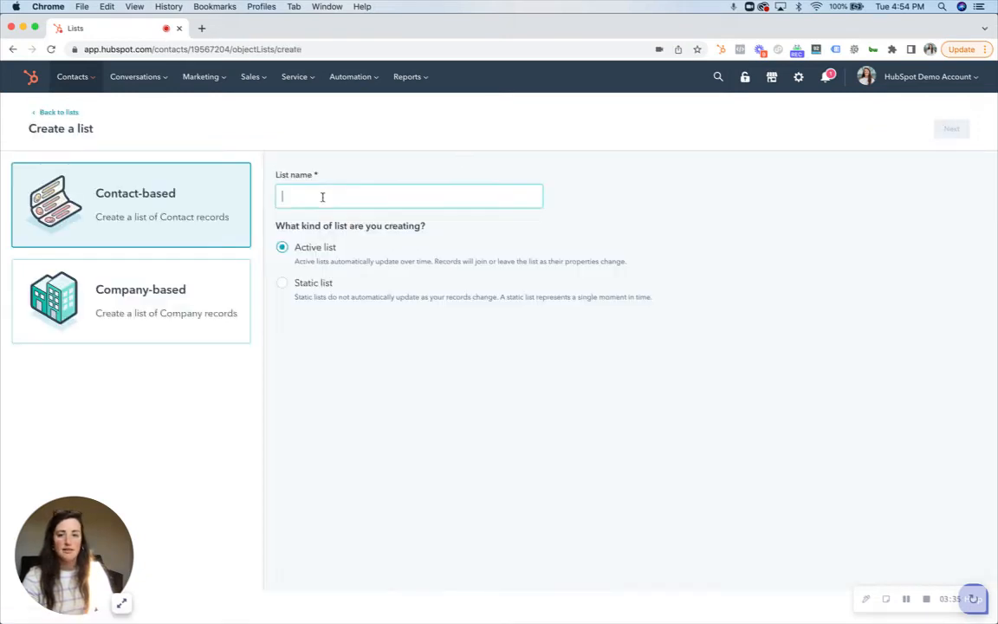
type("Test Ac")
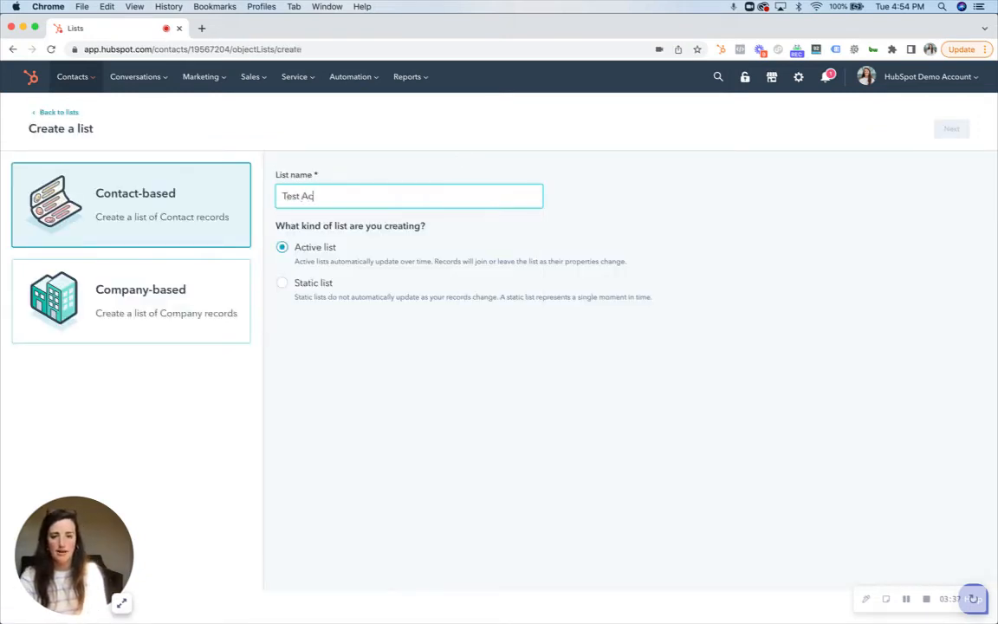
type("tive Email Opens")
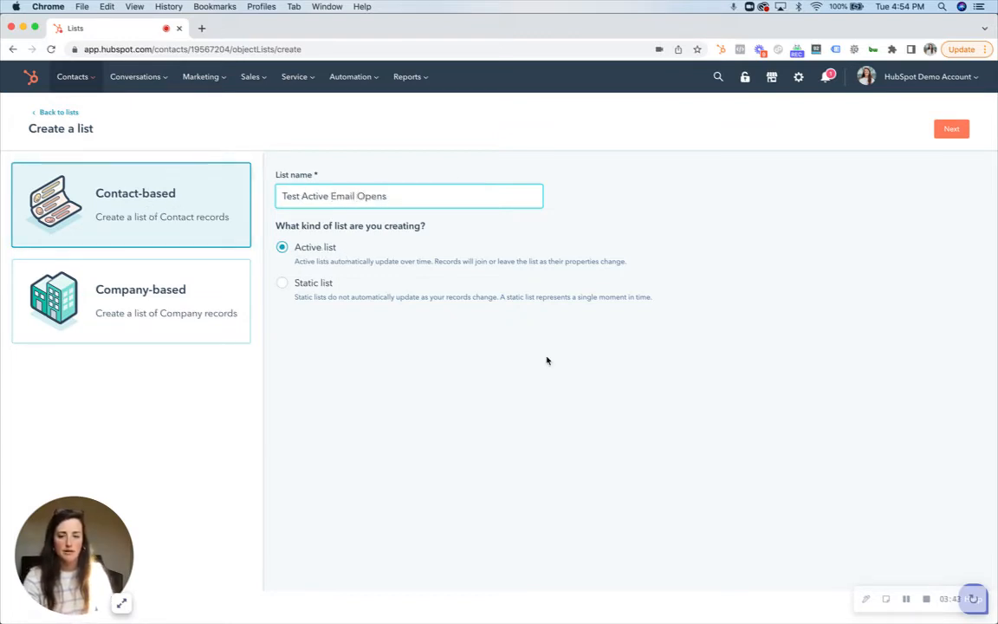
left_click(953, 132)
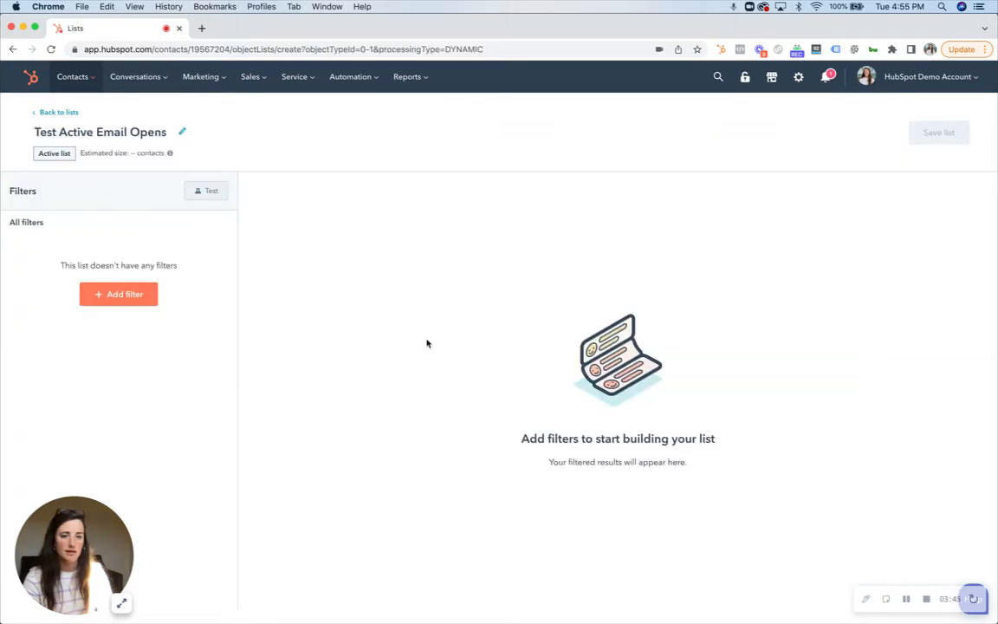
Step: Add a filter on the contact property "Marketing emails opened" to the active list's first filter group
left_click(119, 292)
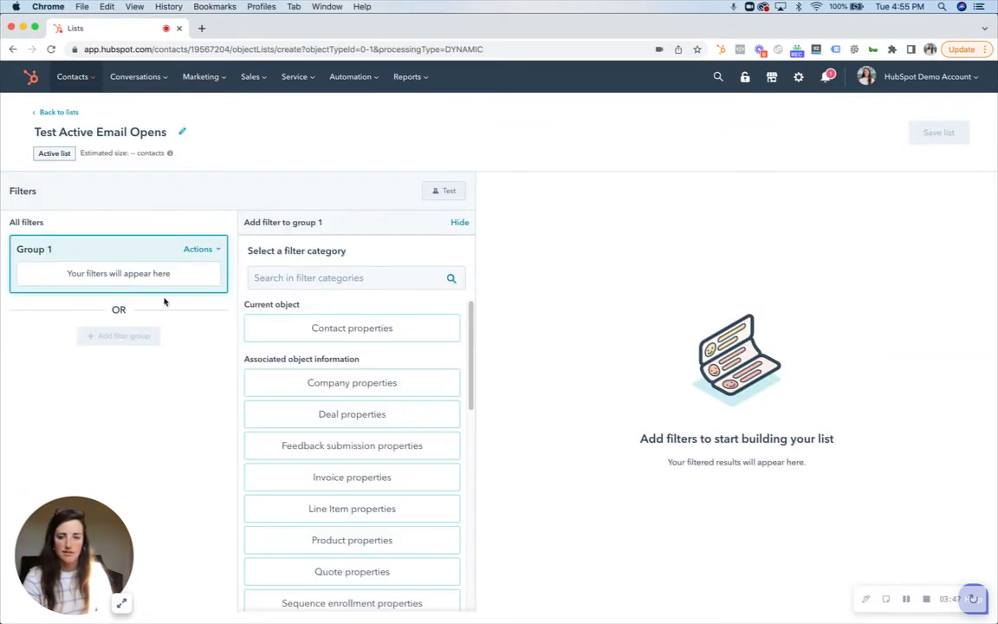
left_click(328, 322)
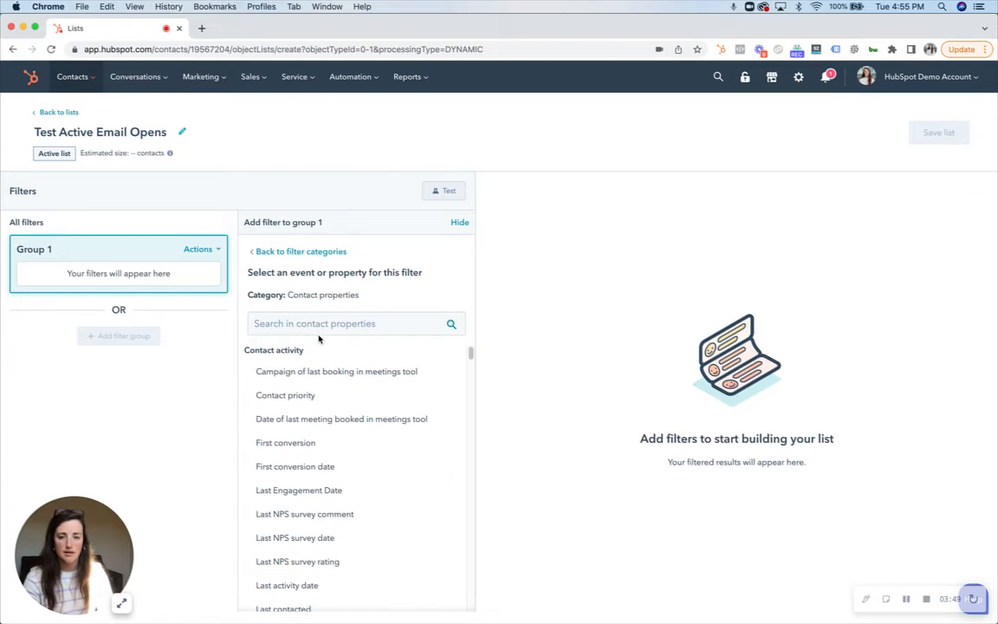
left_click(303, 323)
type("open")
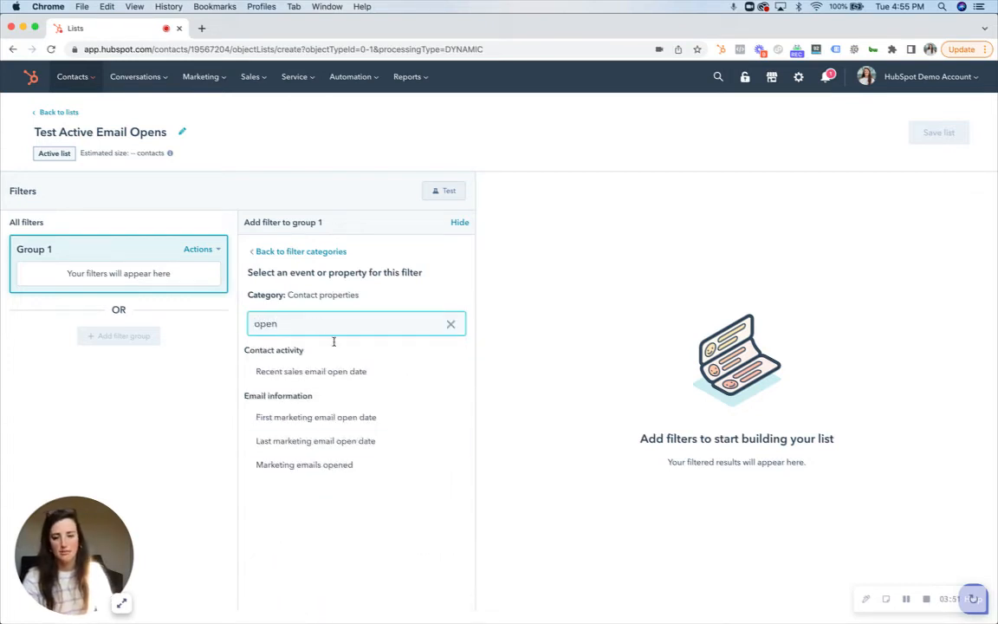
left_click(318, 465)
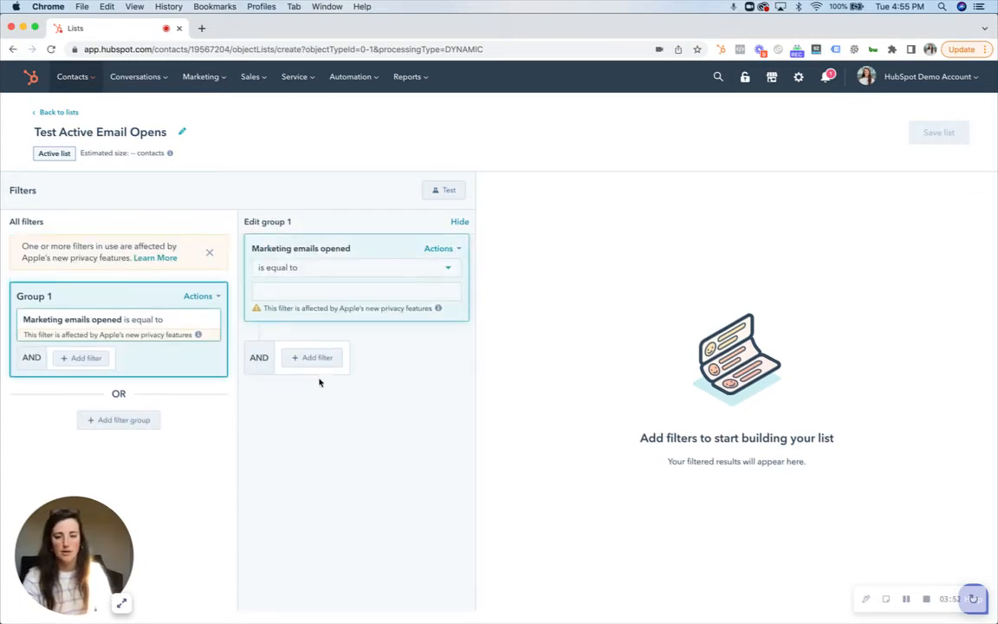
Step: Set the active list's "Marketing emails opened" condition to "is known" and save the list, returning to the lists overview
left_click(347, 270)
type("kno")
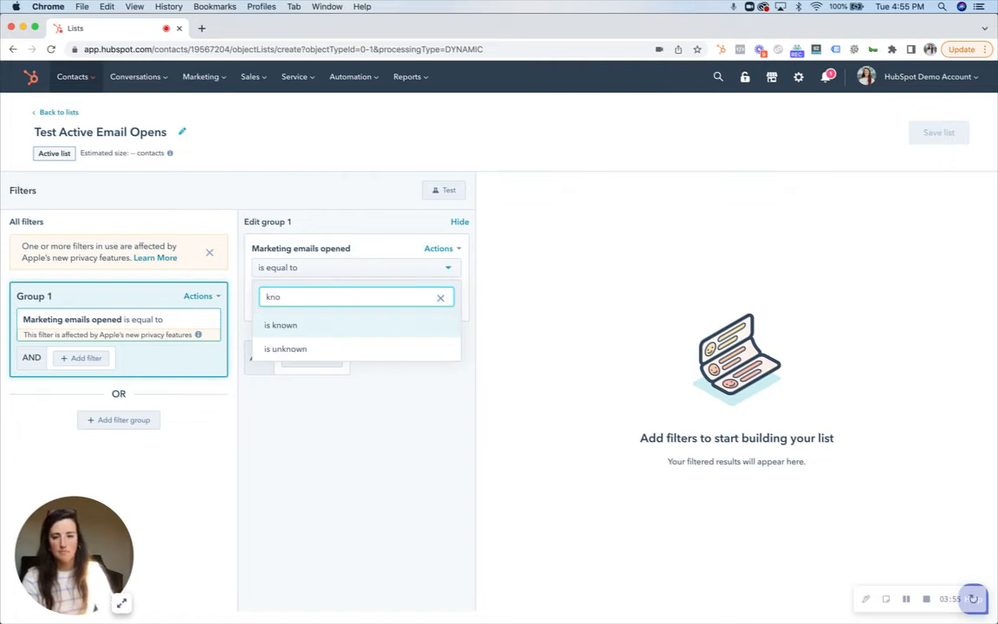
left_click(346, 323)
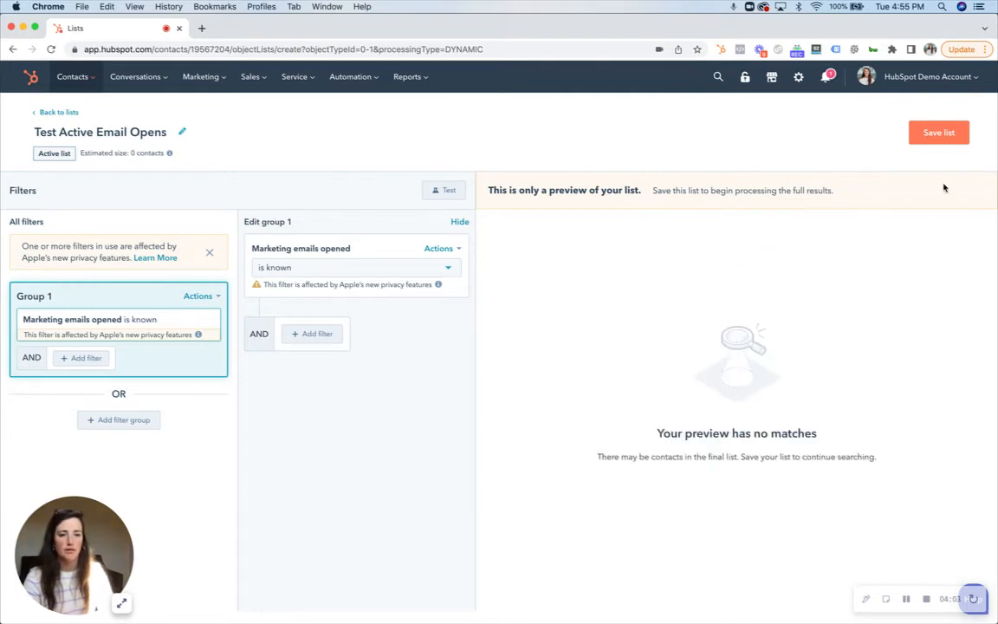
left_click(936, 135)
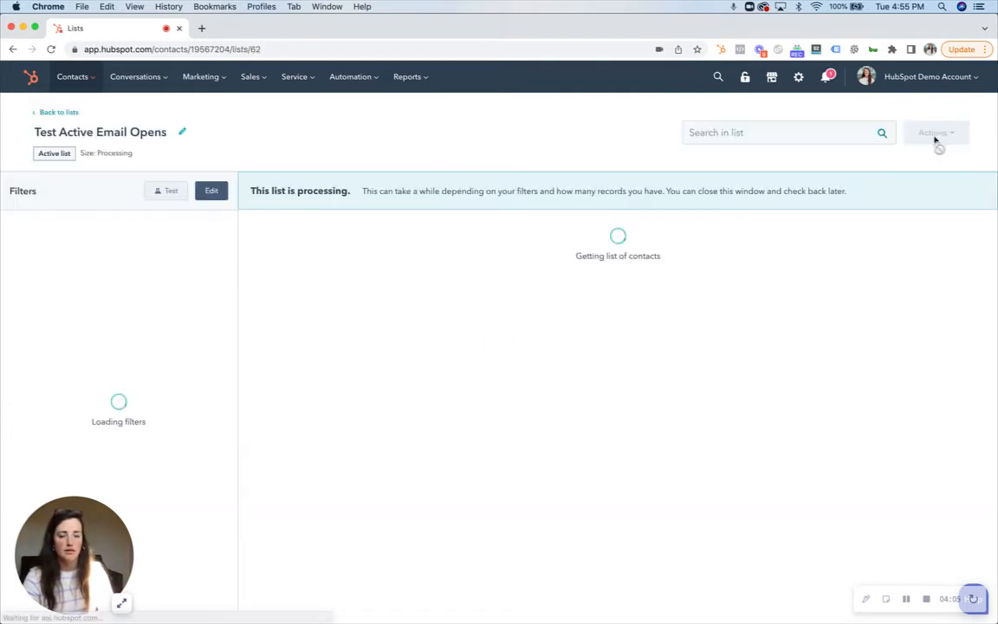
left_click(66, 113)
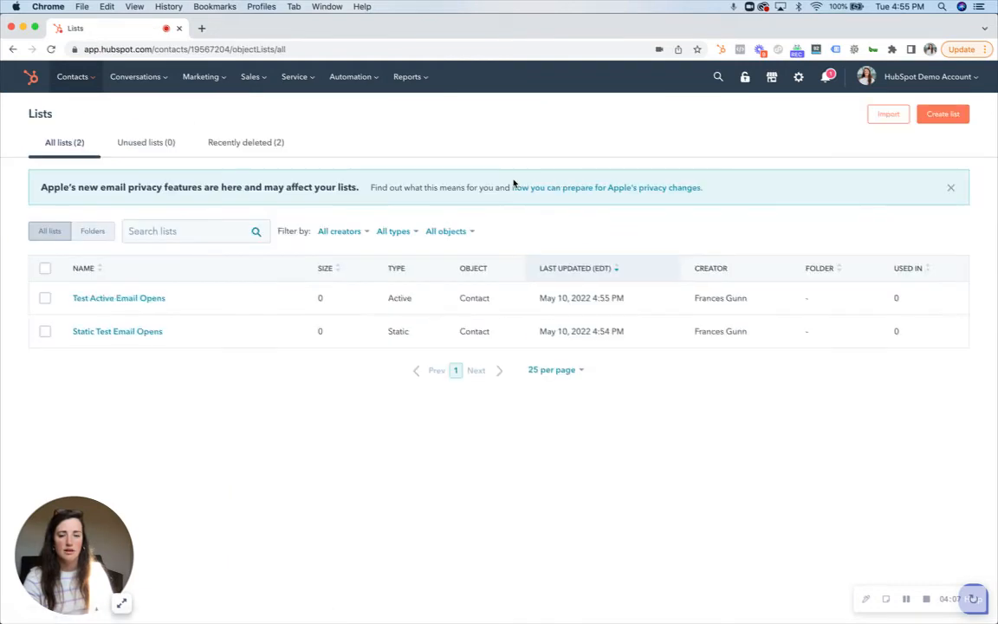